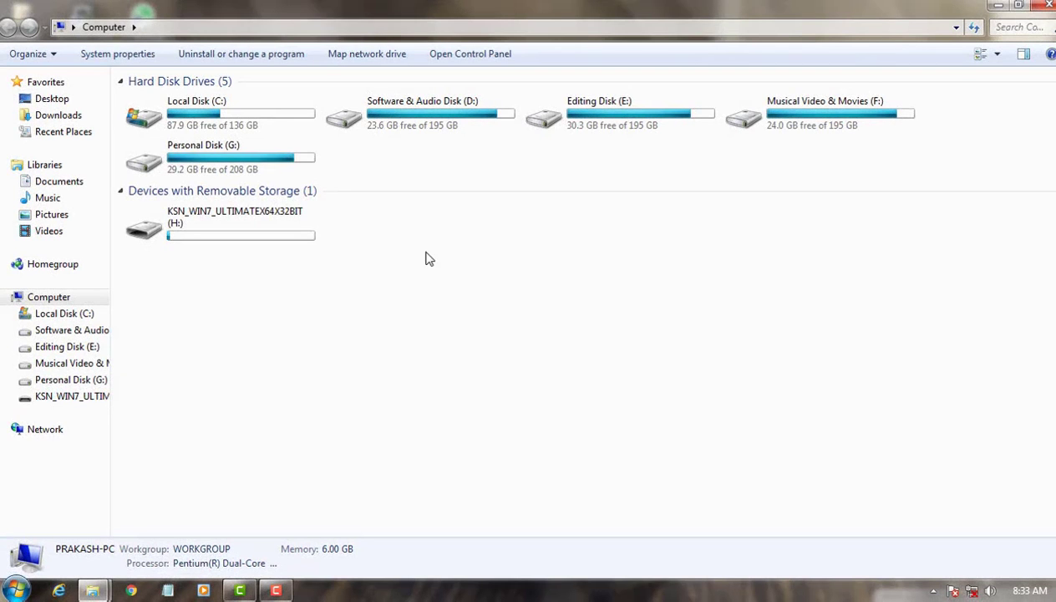
drag(453, 323, 123, 212)
drag(467, 283, 126, 211)
click(405, 319)
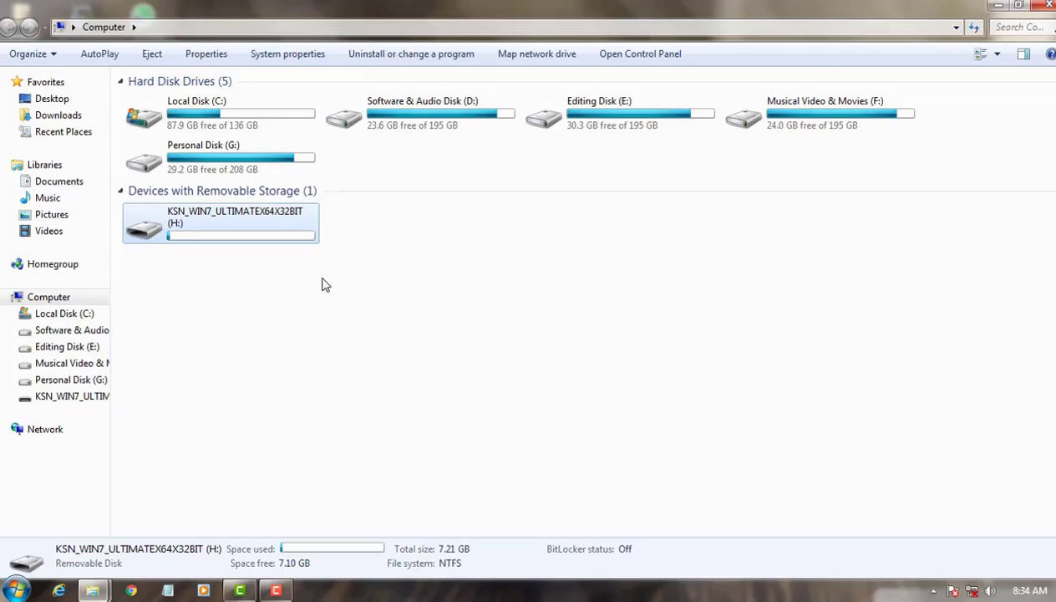
click(325, 285)
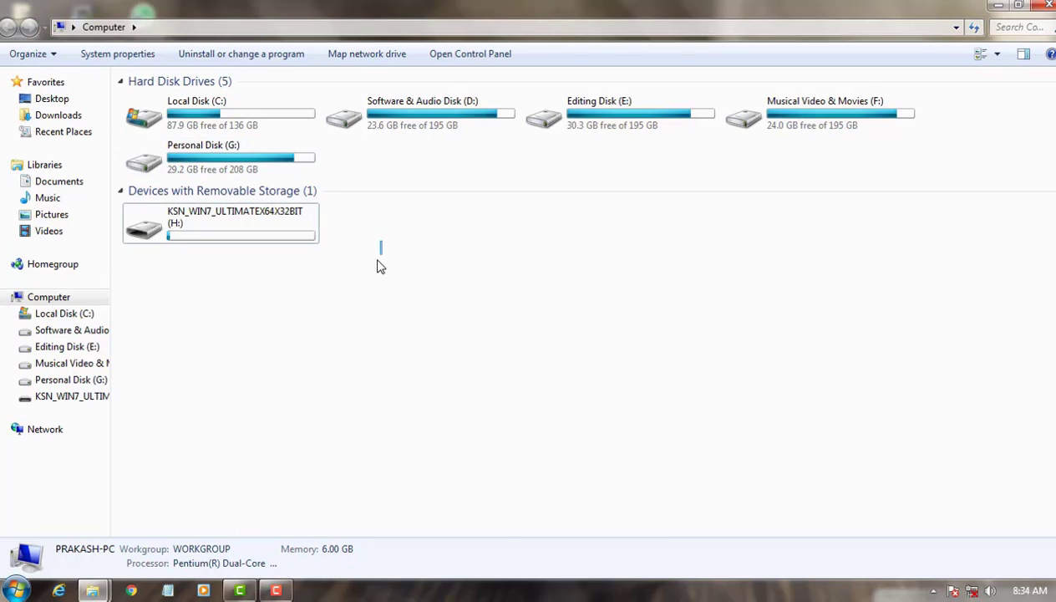
drag(381, 238, 335, 275)
Step: Quick-format the removable drive H: with the NTFS file system and accept erasing all its data
right_click(226, 226)
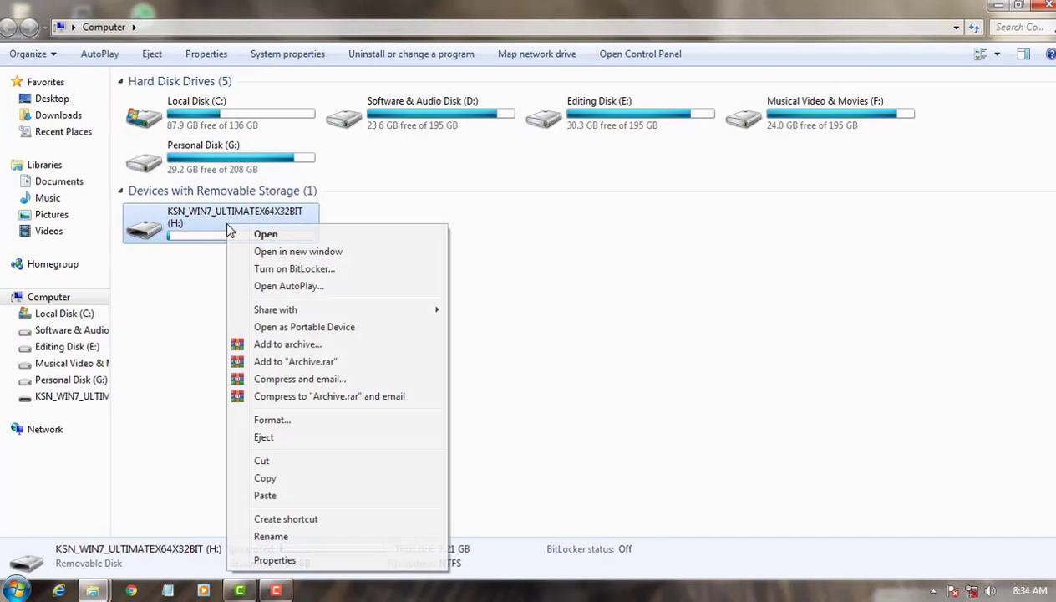
click(267, 423)
click(160, 458)
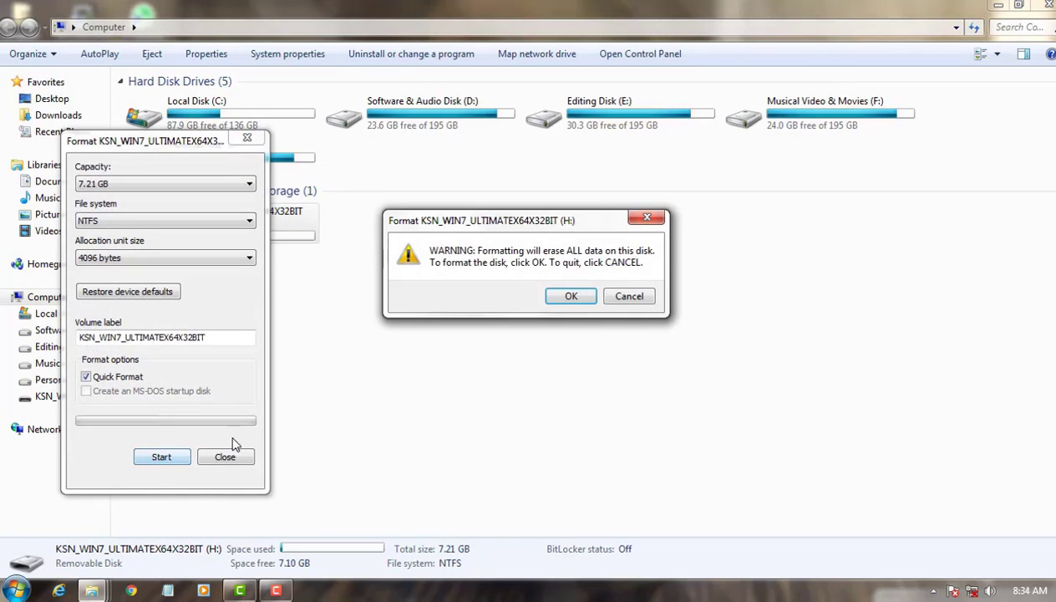
click(568, 296)
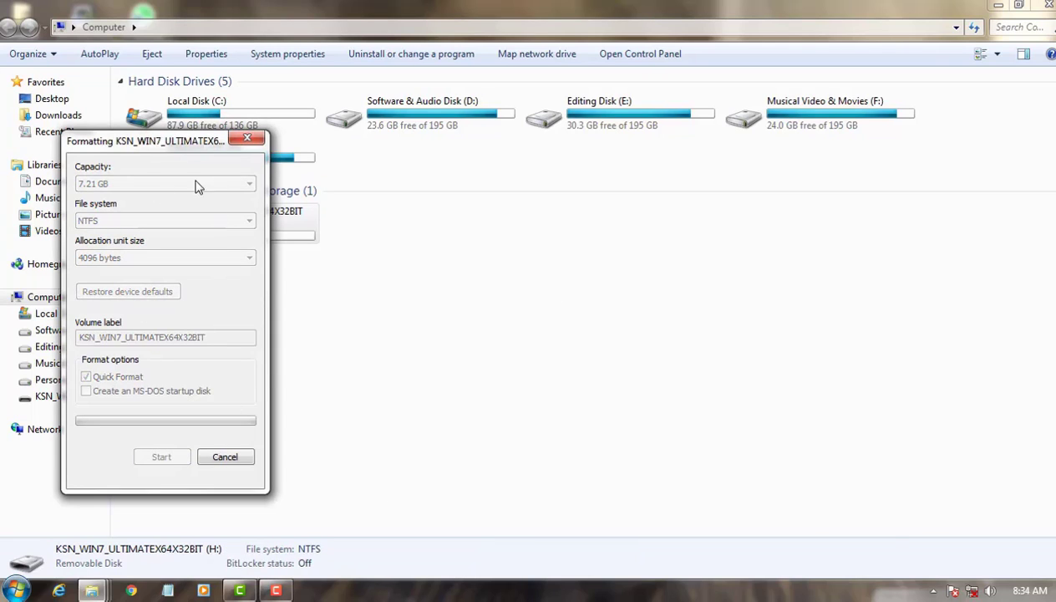
drag(153, 146, 592, 165)
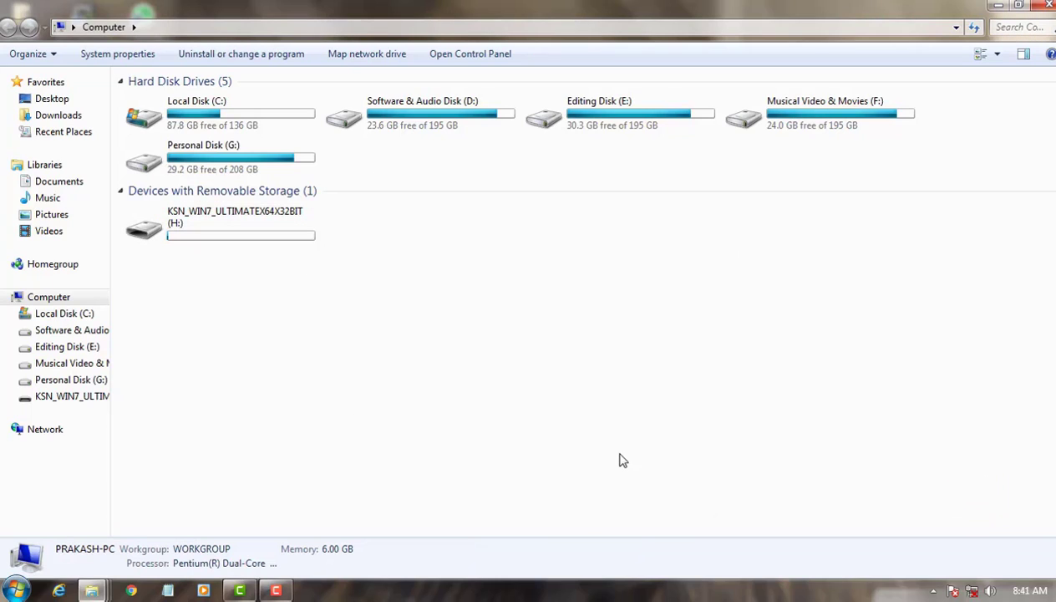
Step: Rename the removable drive H: to "Chakma Tech" and close the Computer window
right_click(191, 220)
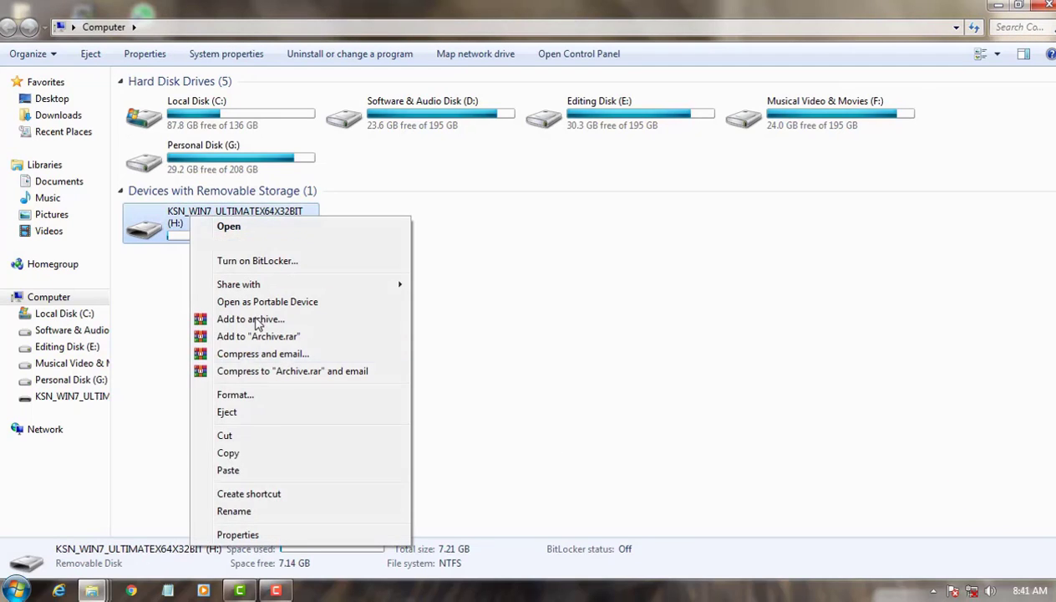
click(235, 511)
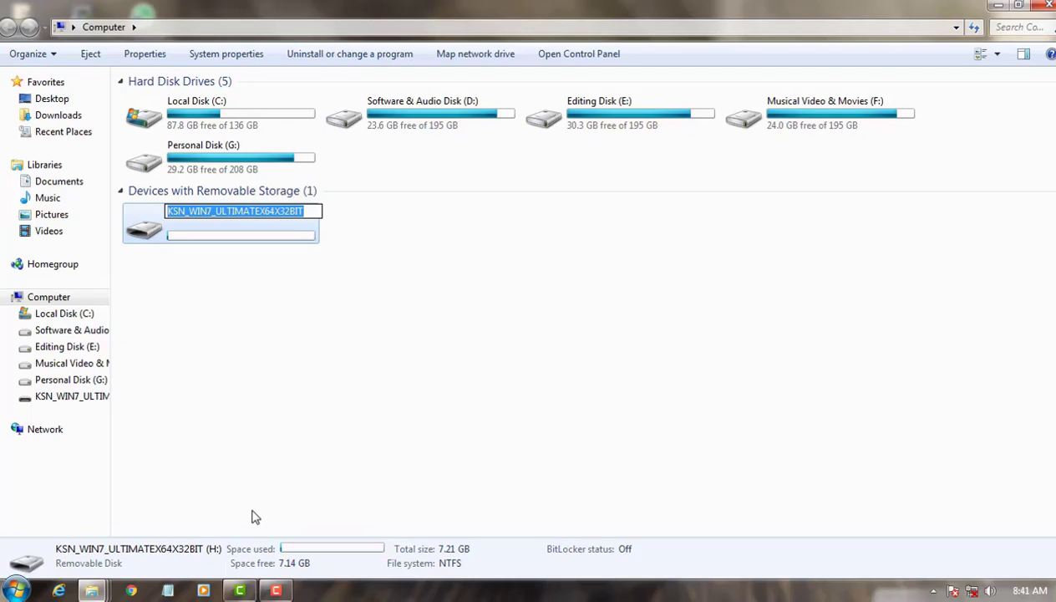
text(Chakm)
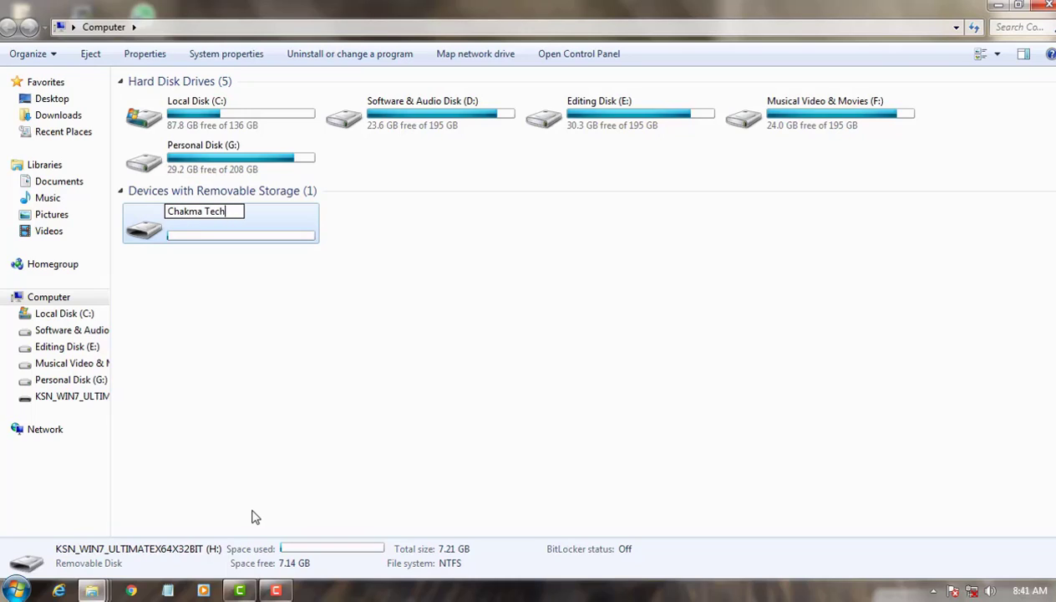
text(a Tech)
key(Return)
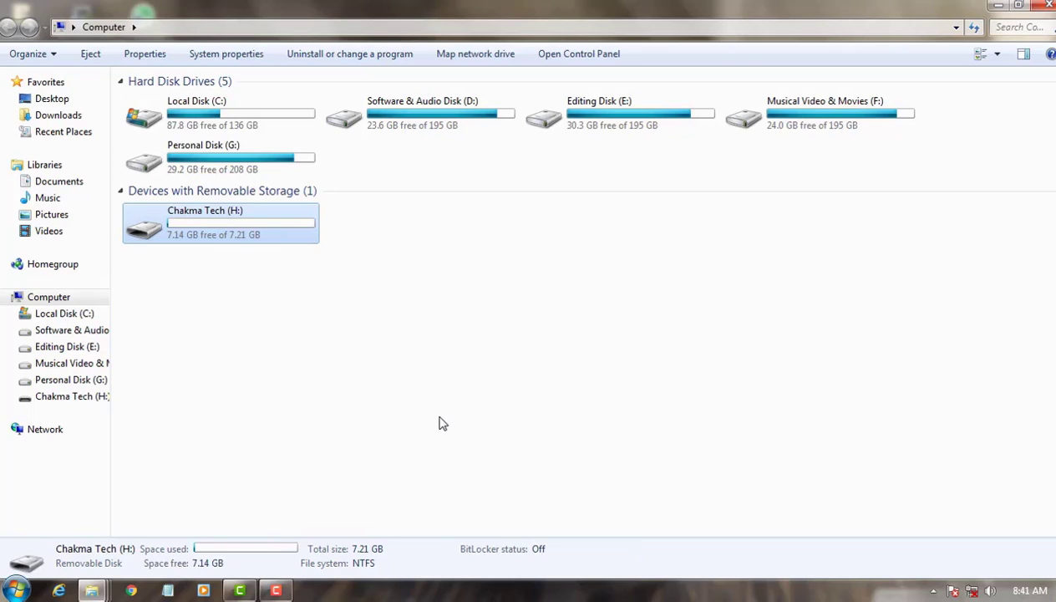
click(290, 330)
drag(314, 313, 122, 202)
click(493, 328)
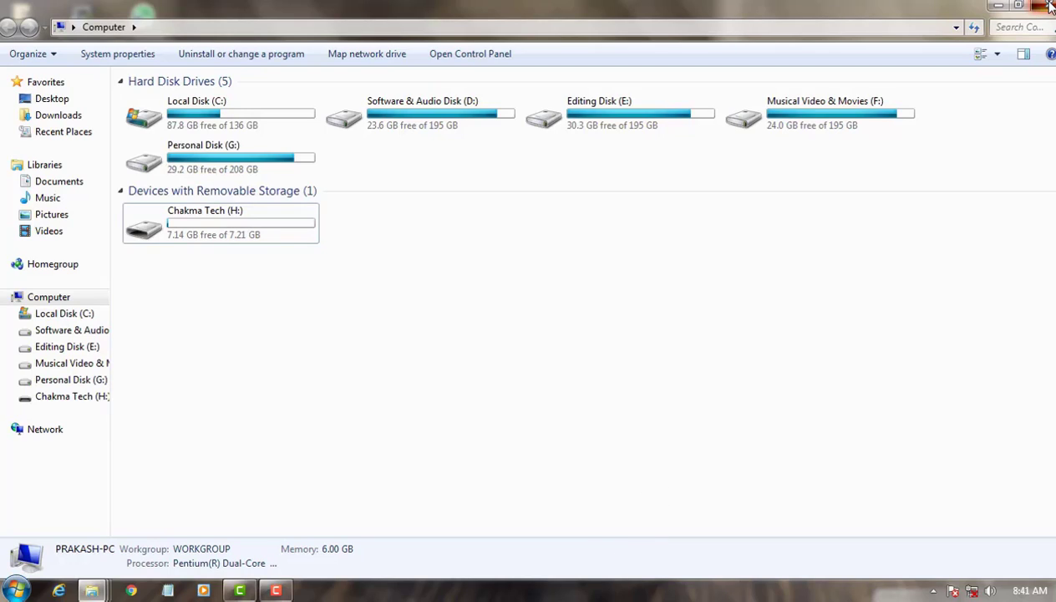
click(1050, 6)
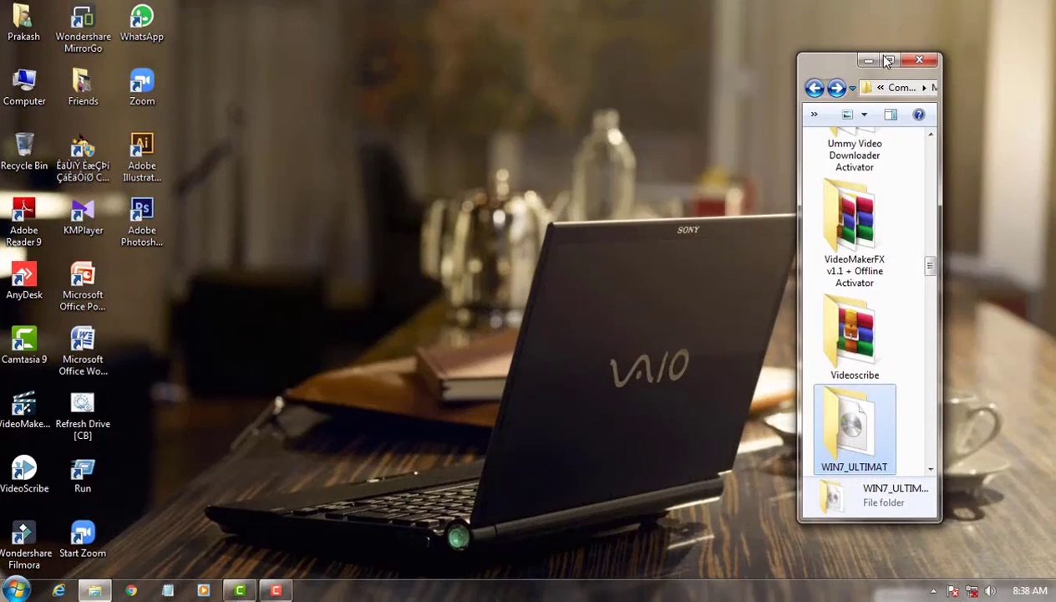
Step: Open the WIN7_ULTIMAT folder holding the Windows 7 image and move its window beside the desktop shortcuts
double_click(856, 445)
drag(833, 63, 277, 63)
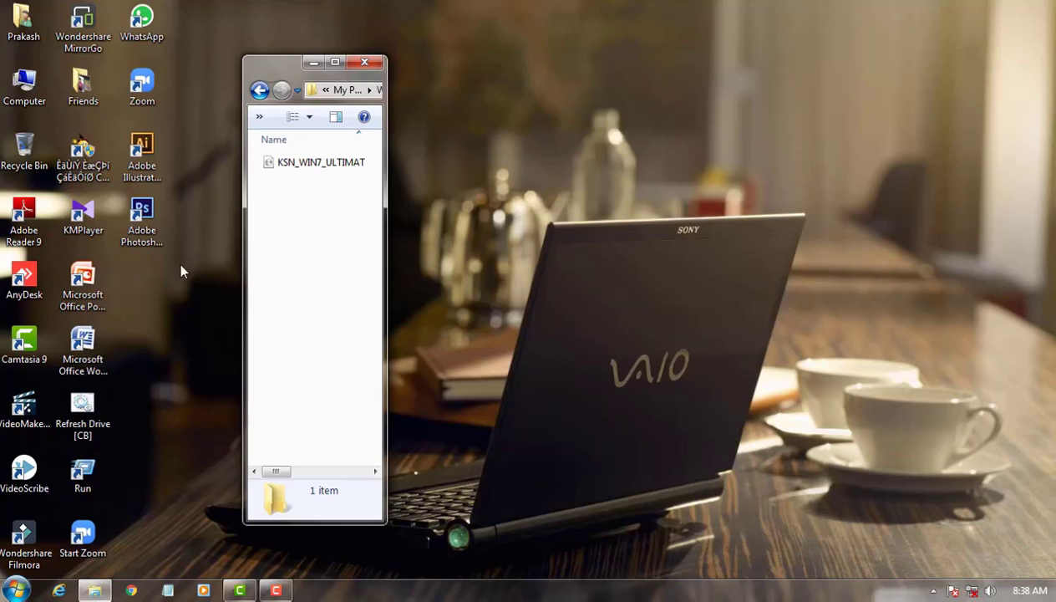
right_click(446, 147)
click(481, 196)
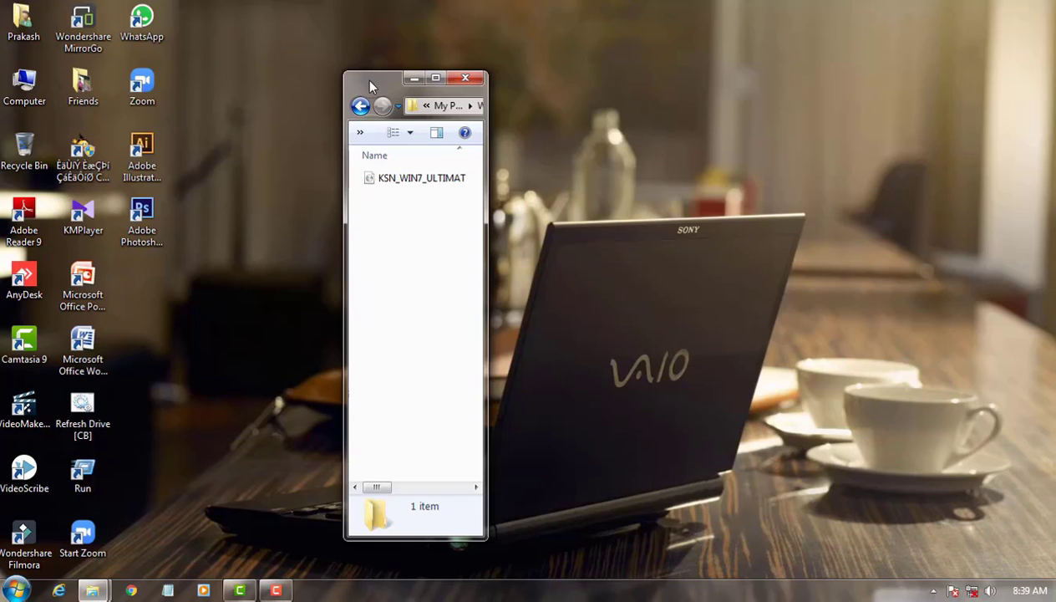
drag(382, 80, 294, 78)
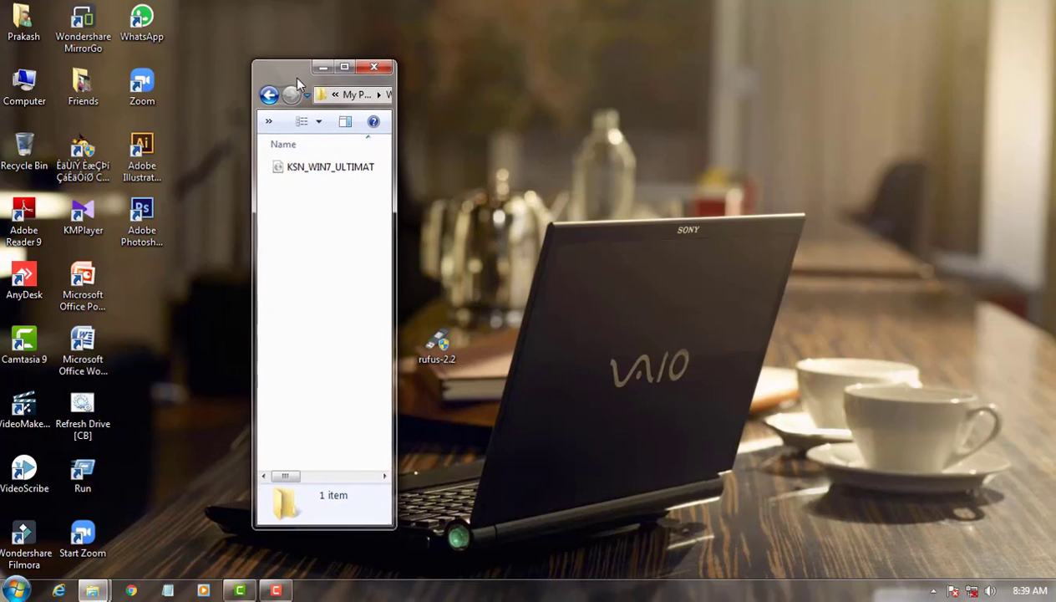
Step: Place the rufus-2.2 file next to the folder window on the desktop and launch it
click(431, 347)
drag(443, 334, 435, 155)
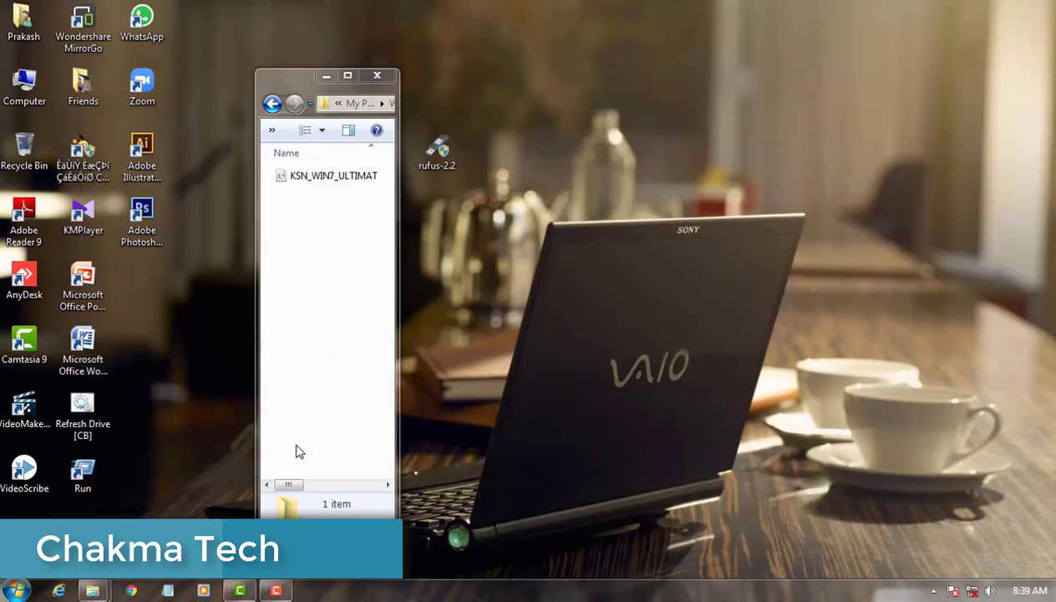
click(284, 490)
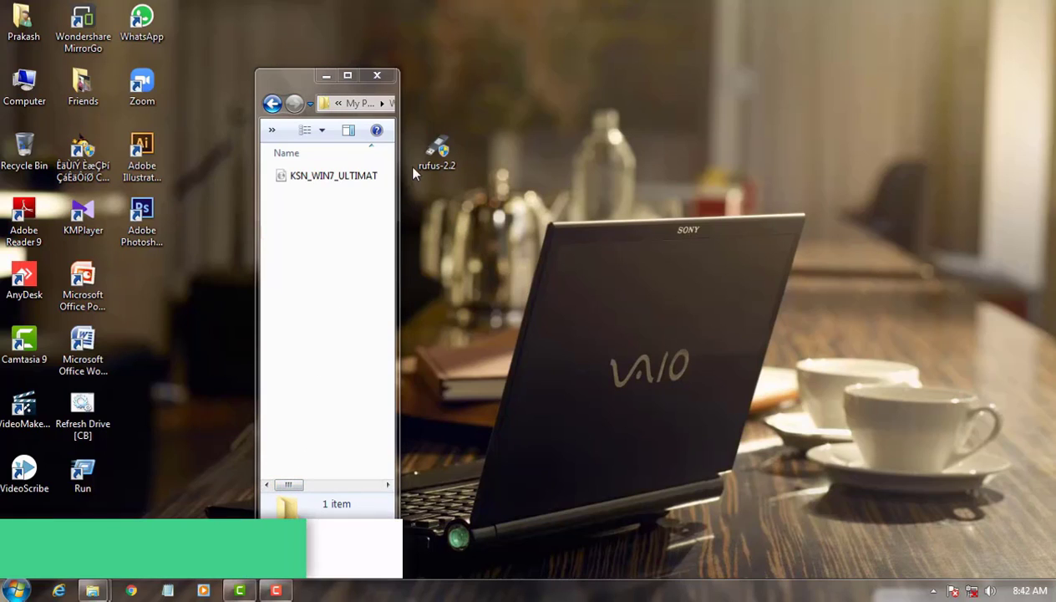
click(435, 151)
double_click(434, 152)
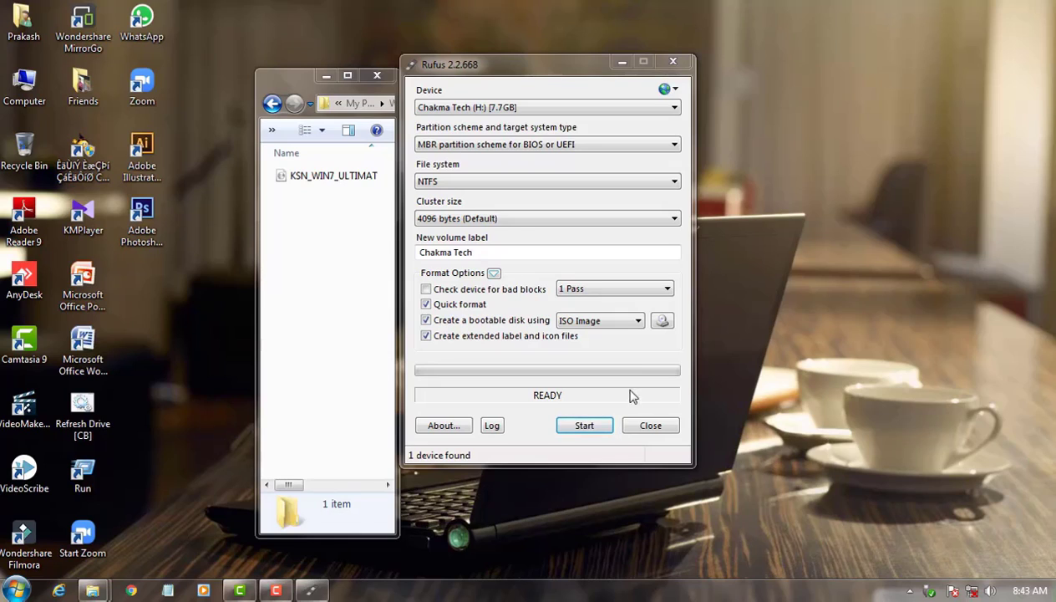
Step: Choose ISO Image as the source type for creating the bootable disk
click(609, 325)
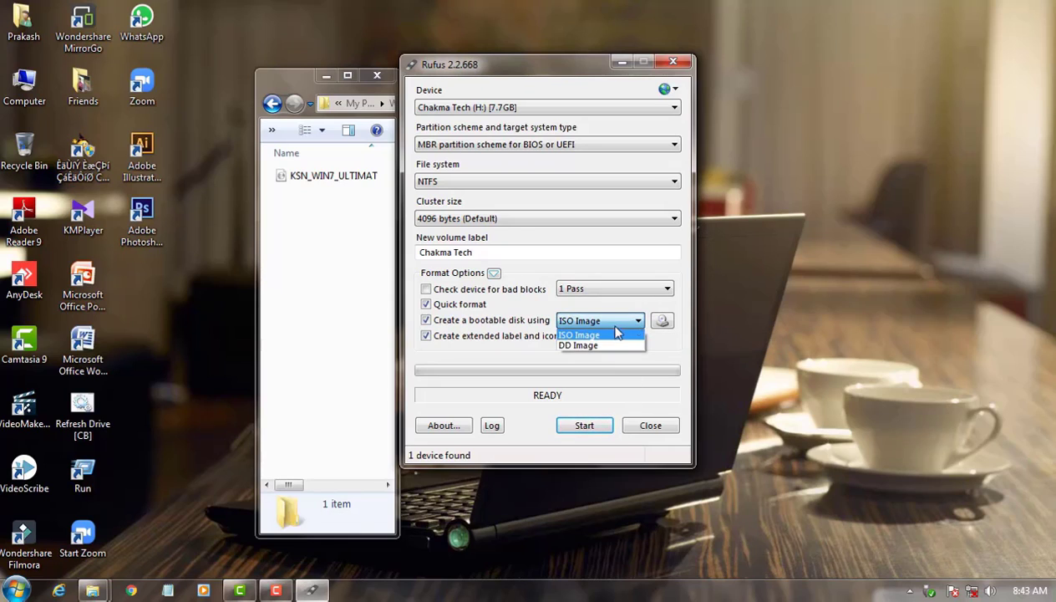
click(590, 336)
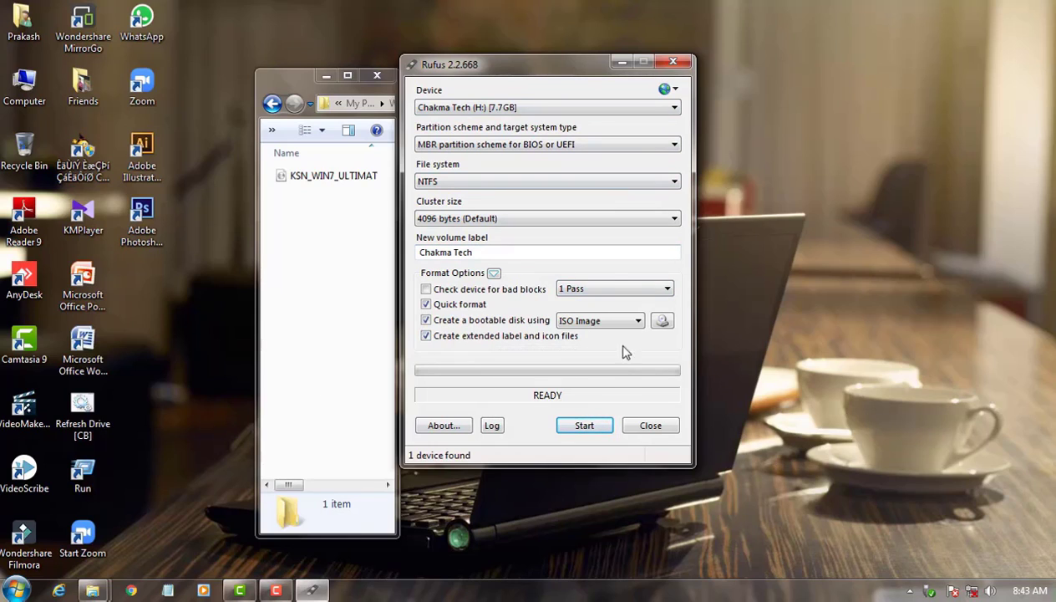
click(628, 321)
click(592, 338)
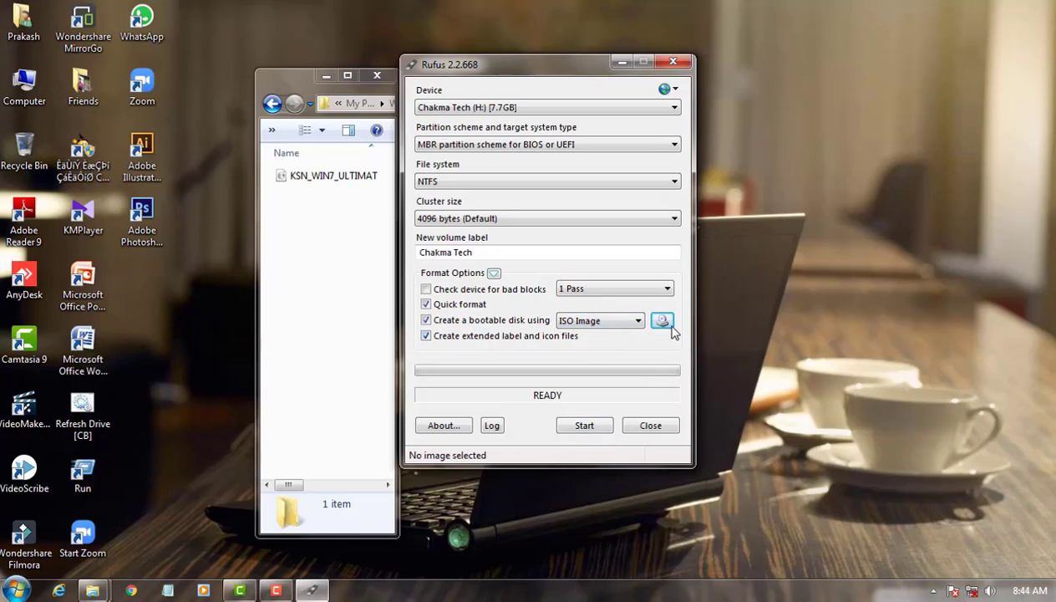
Step: Load the KSN_WIN7_ULTIMAT disc image from My PC SOFTWARES > WIN7_ULTIMAT on Software & Audio Disk (D:)
click(661, 322)
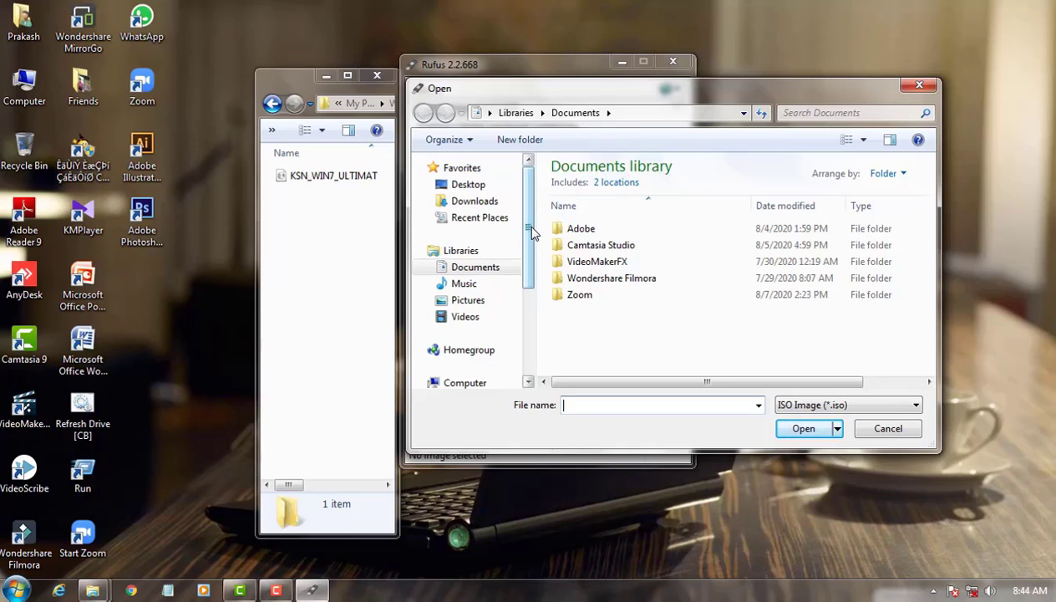
drag(533, 232, 533, 330)
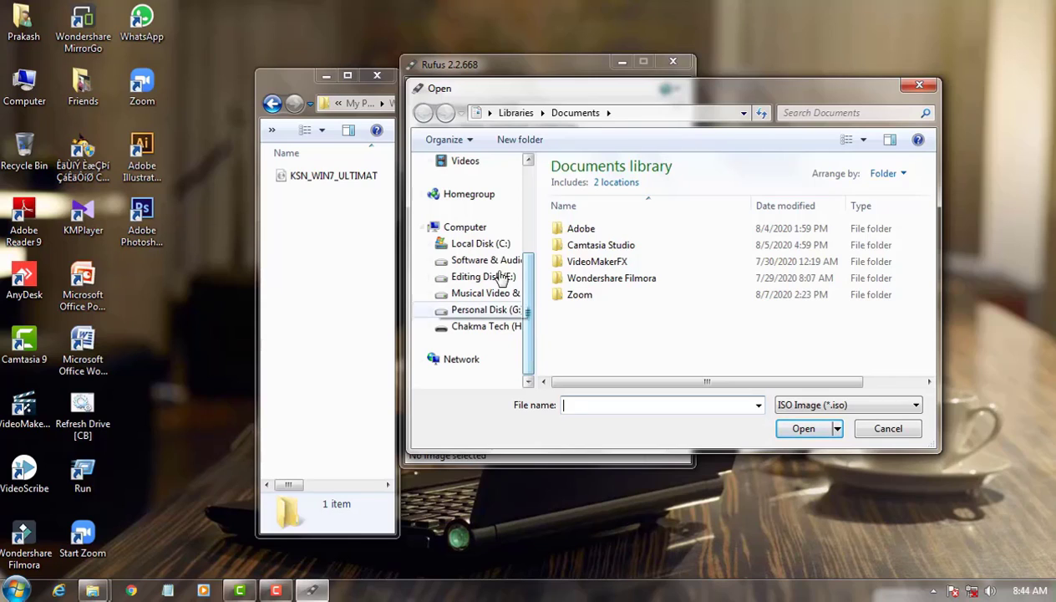
scroll(484, 264, up, 1)
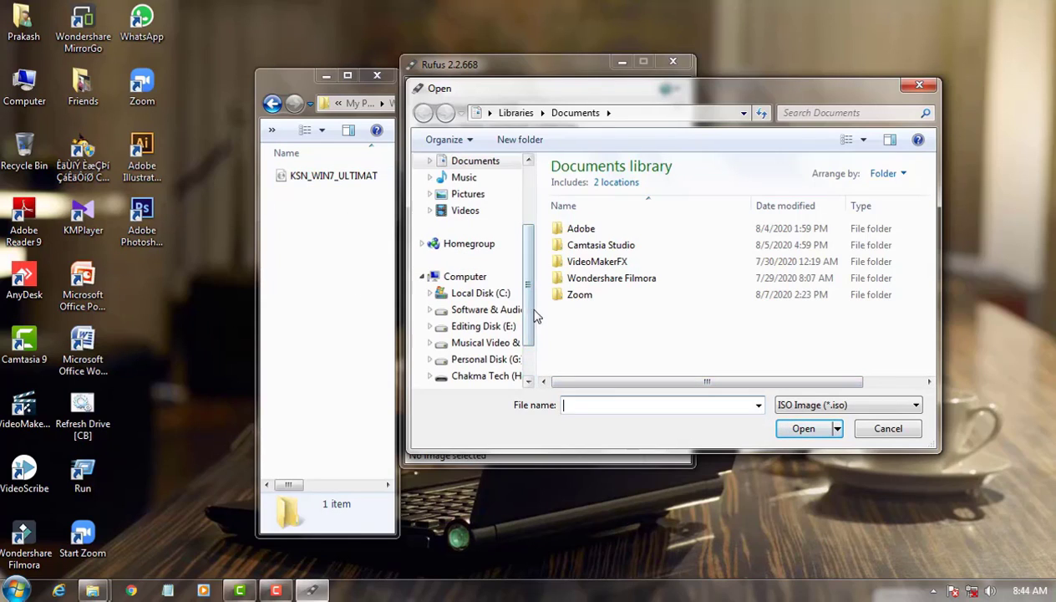
click(478, 313)
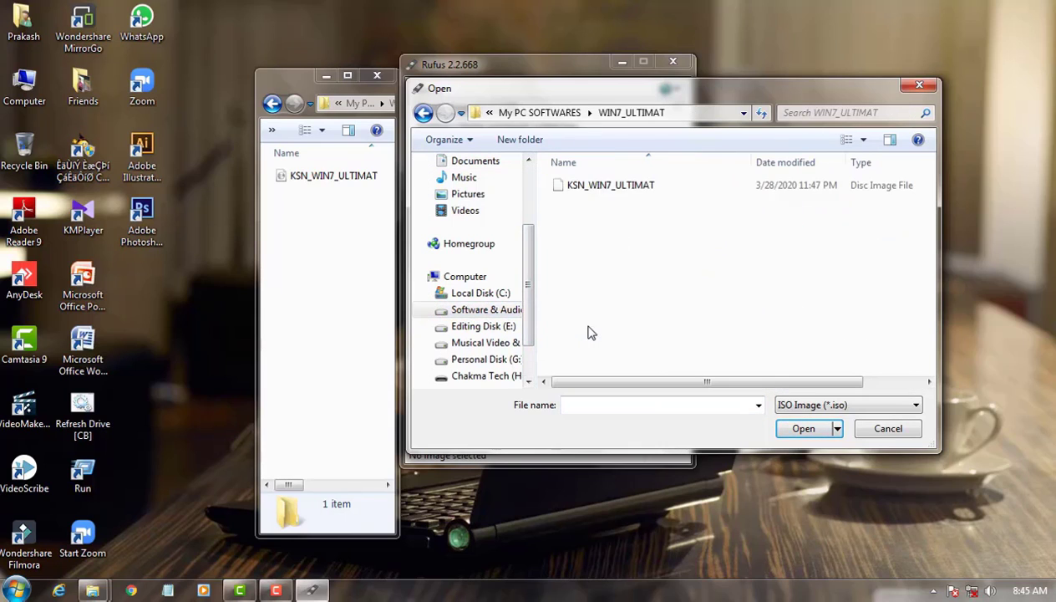
click(577, 189)
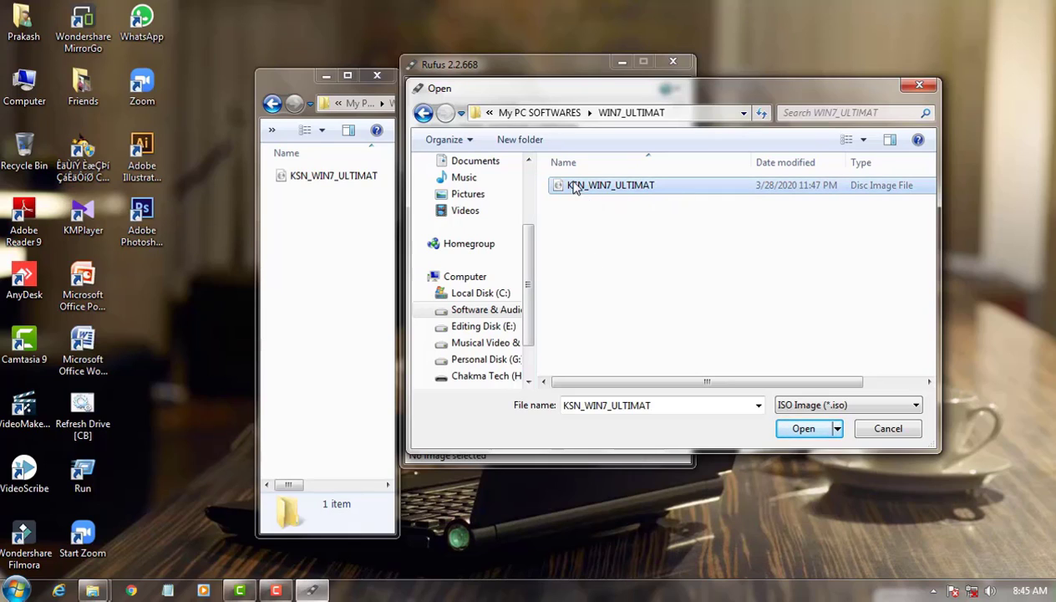
click(802, 430)
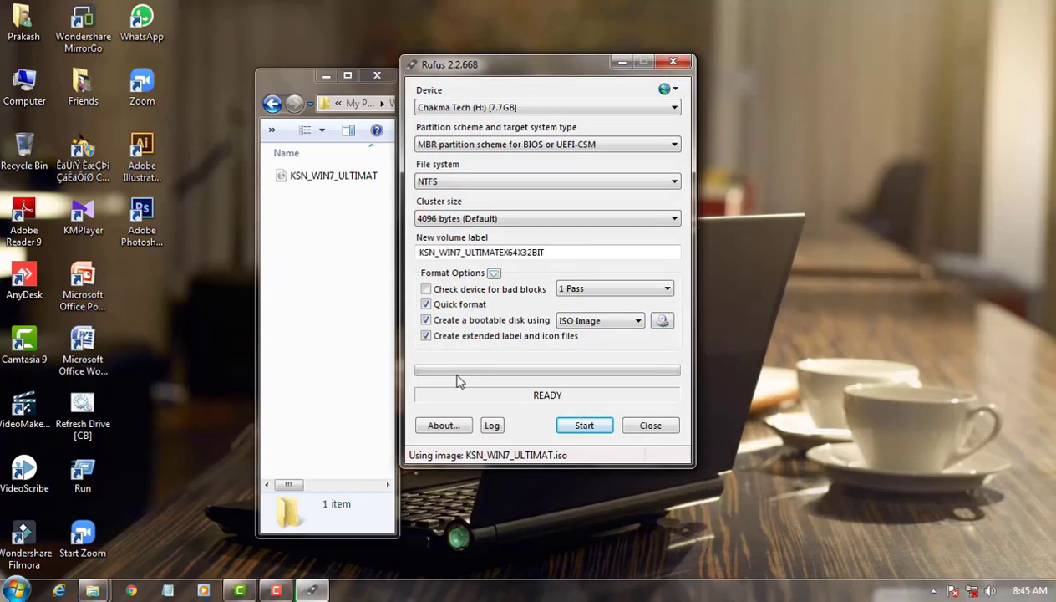
Step: Write the image to the USB drive, accepting the data loss, and close the folder window and Rufus once writing finishes
click(584, 425)
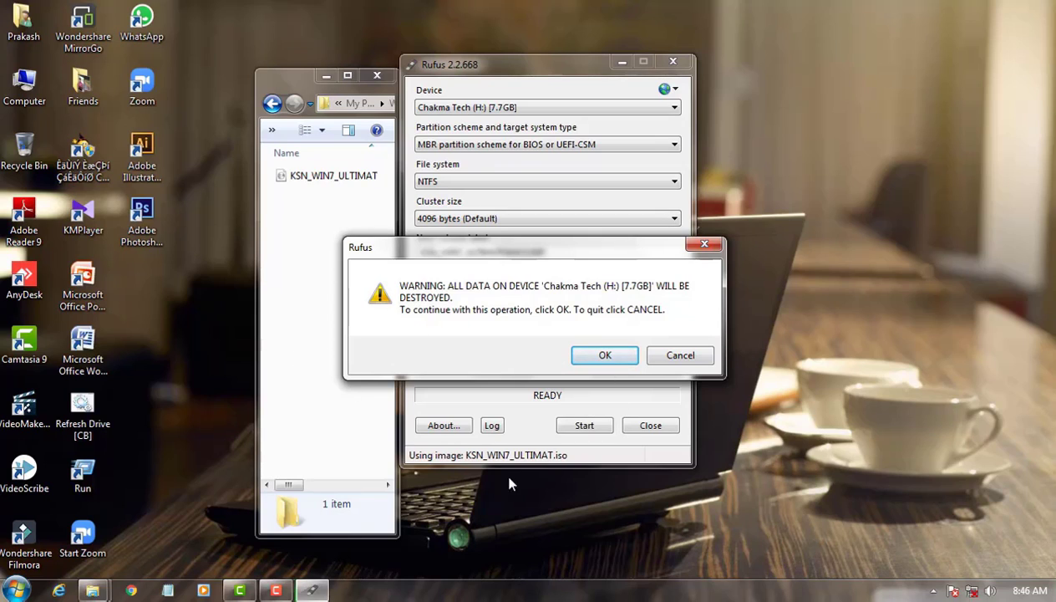
click(605, 356)
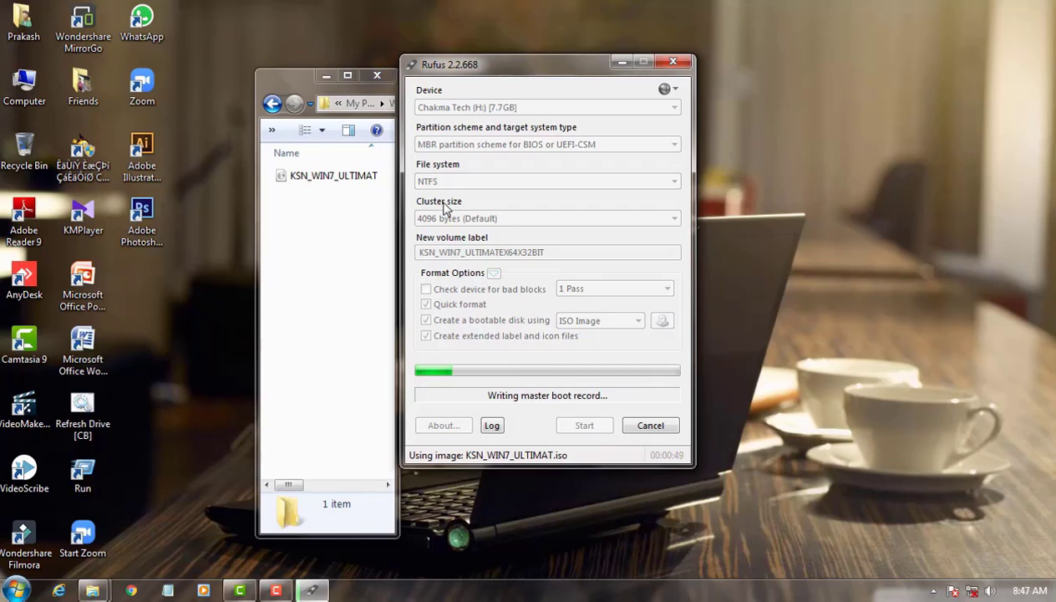
click(377, 76)
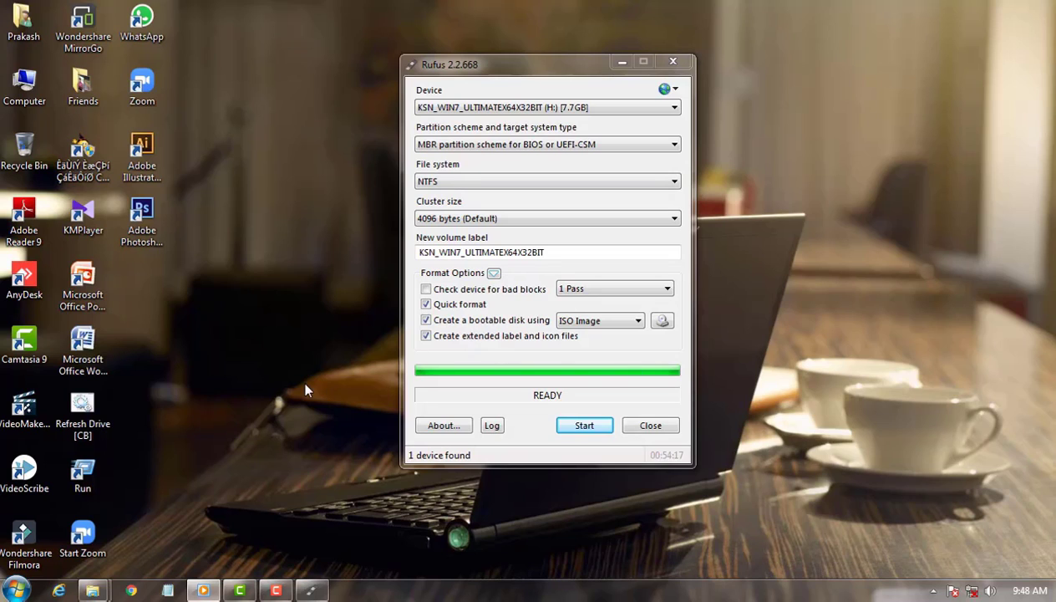
click(651, 426)
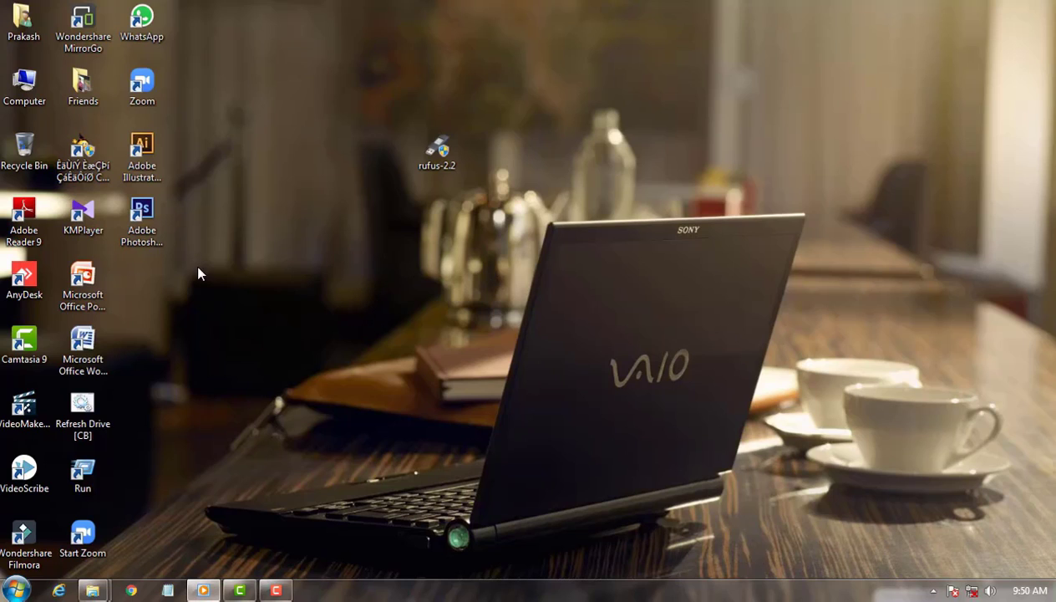
Step: Examine the setup files written to removable drive H: in Computer and close the window
double_click(24, 82)
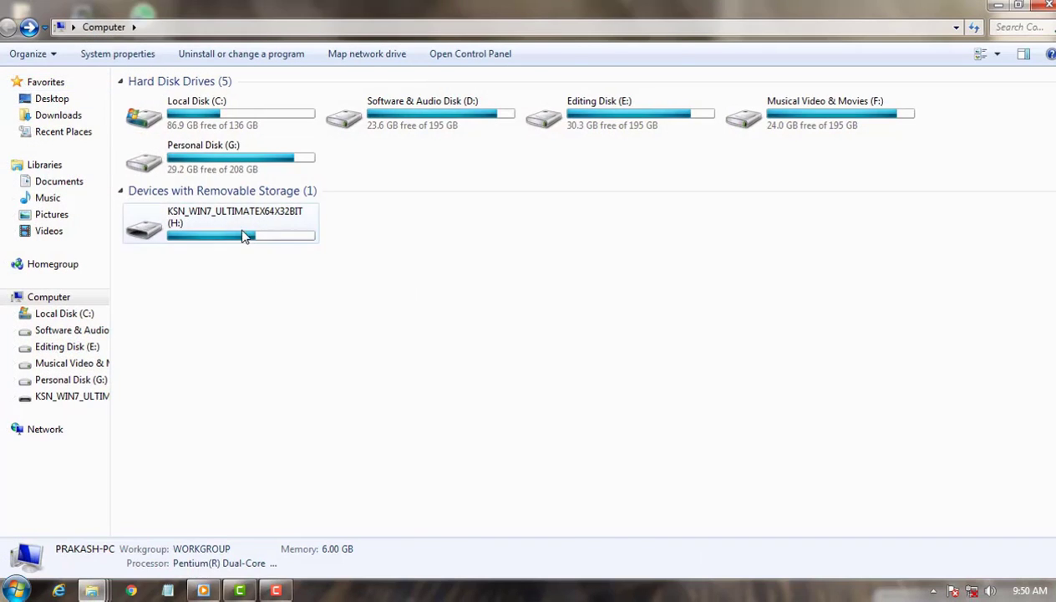
double_click(243, 234)
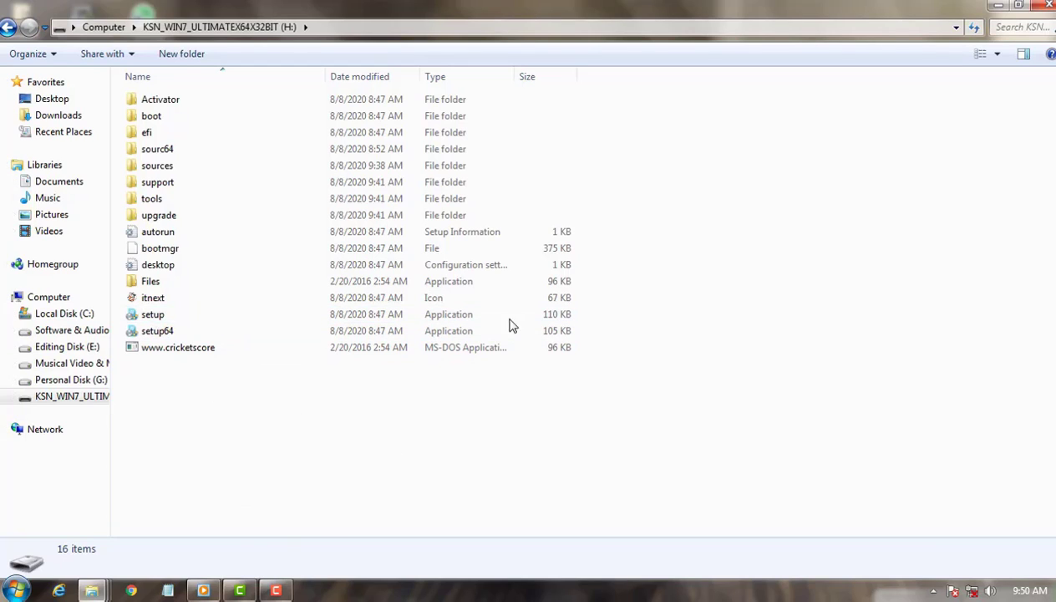
click(7, 28)
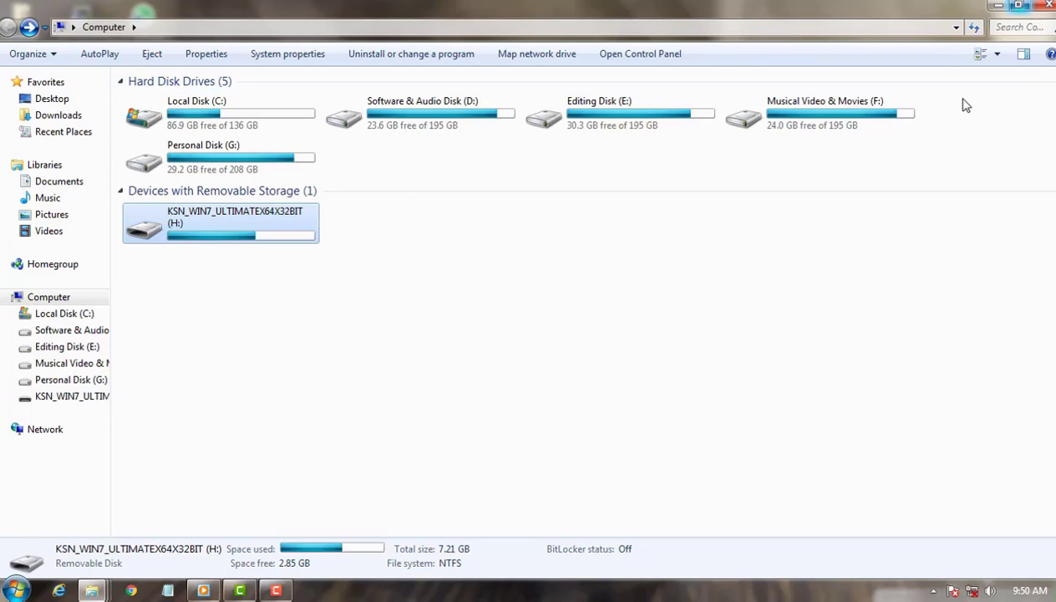
click(226, 259)
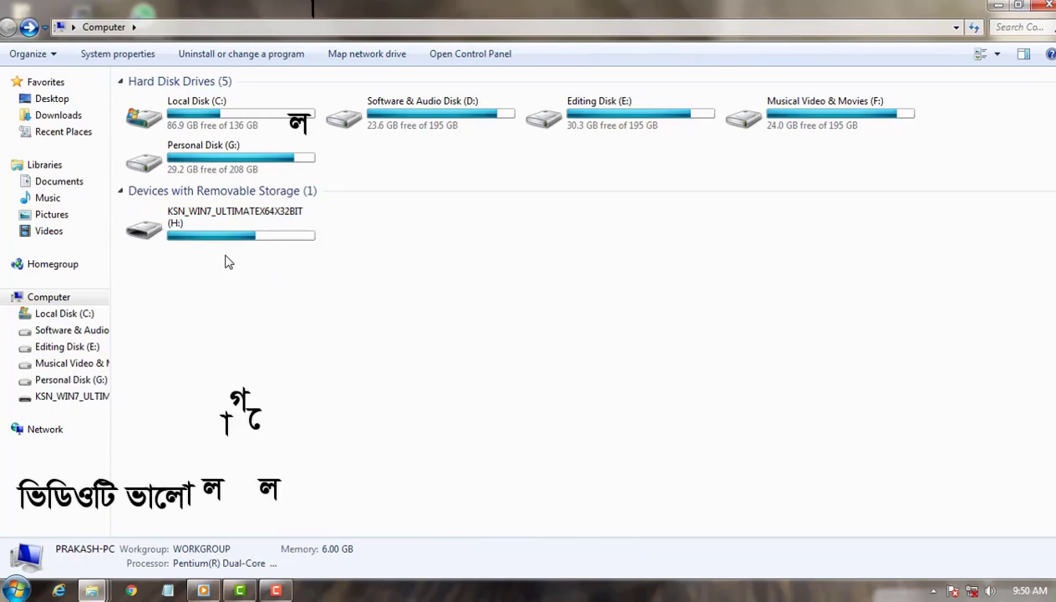
click(178, 240)
double_click(178, 240)
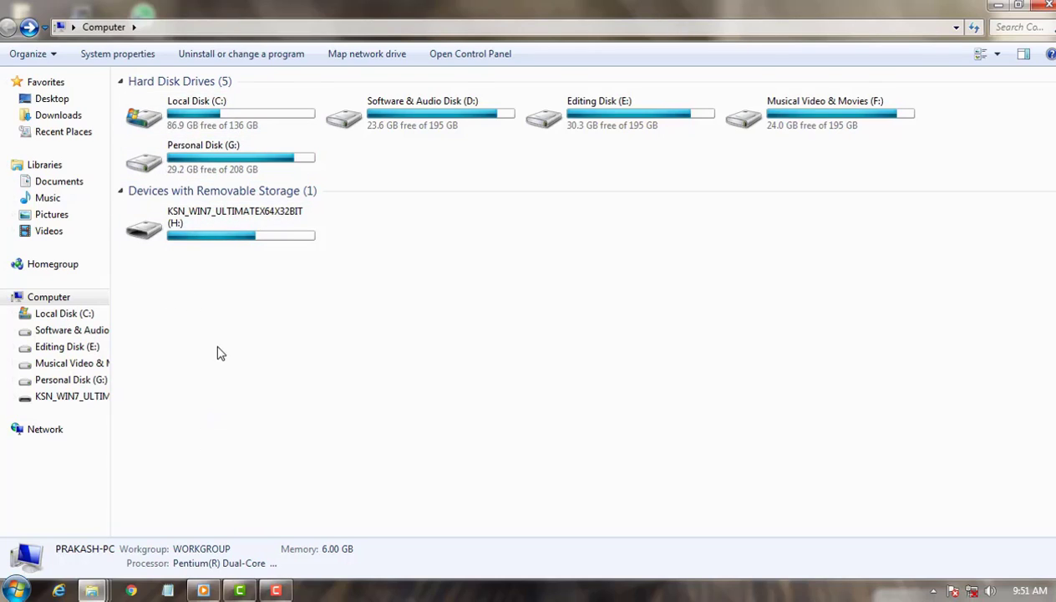
click(1047, 6)
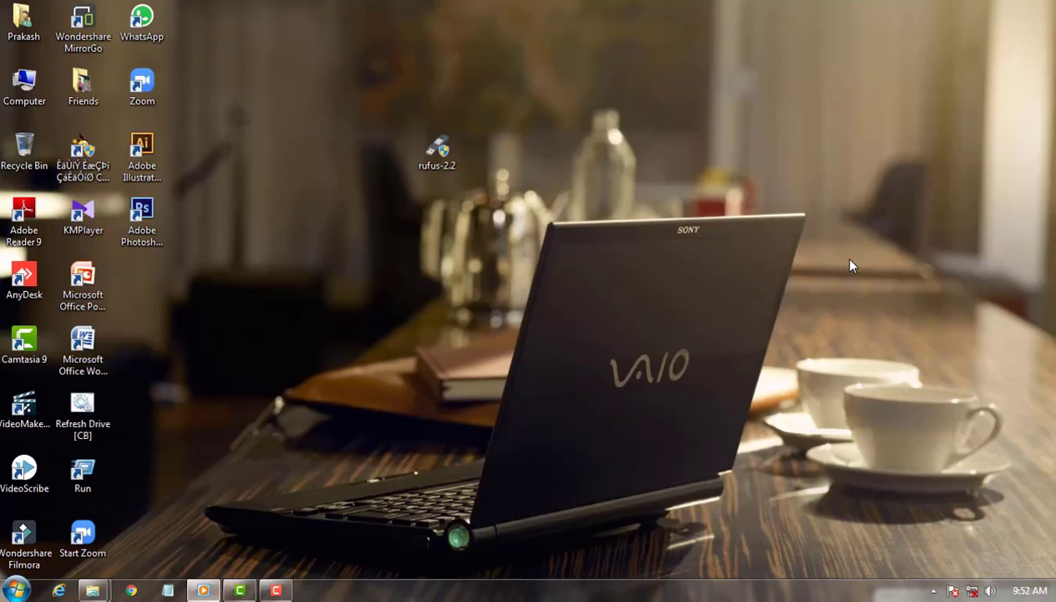